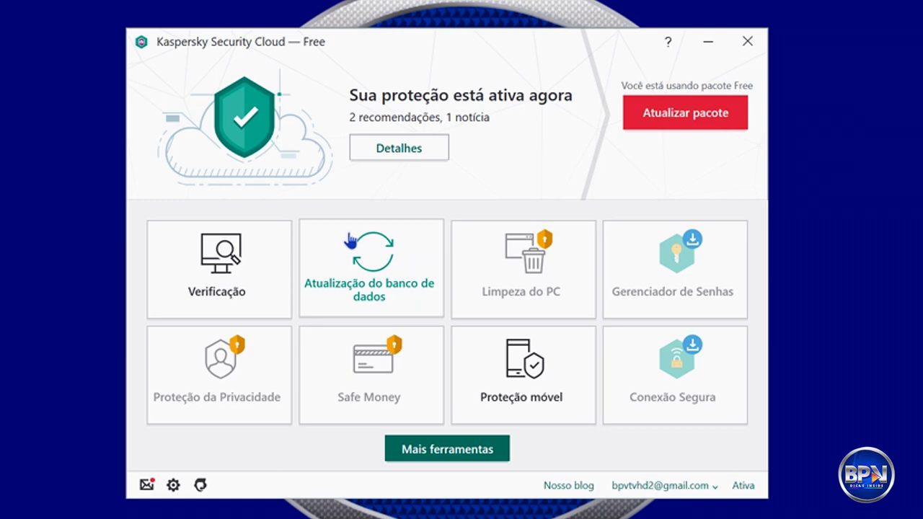
Open the program settings and look through the whole list of Proteção components.
{"action": "left_click", "coordinate": [173, 486]}
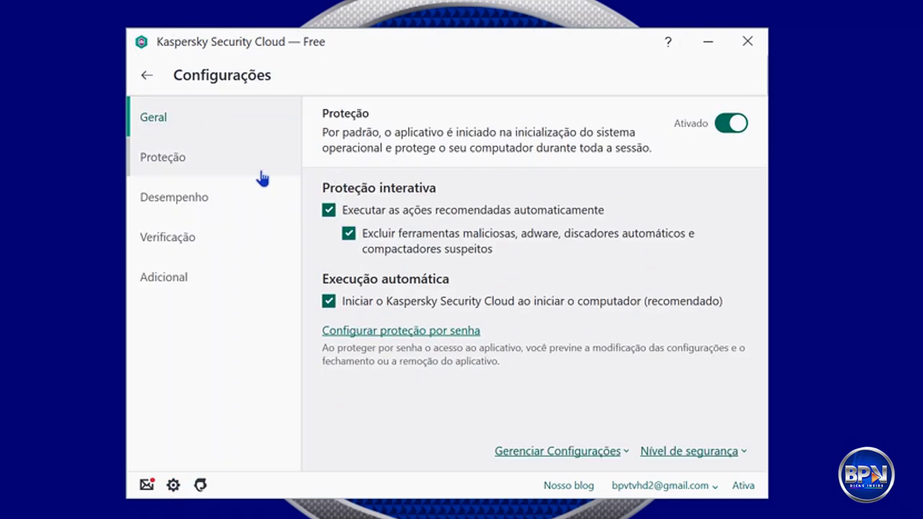
{"action": "left_click", "coordinate": [201, 173]}
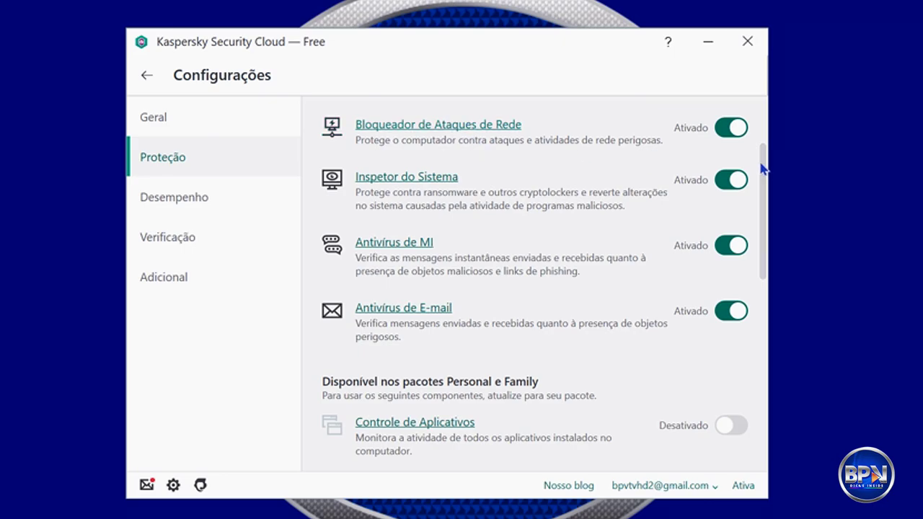
{"action": "left_click_drag", "start_coordinate": [763, 168], "coordinate": [775, 362]}
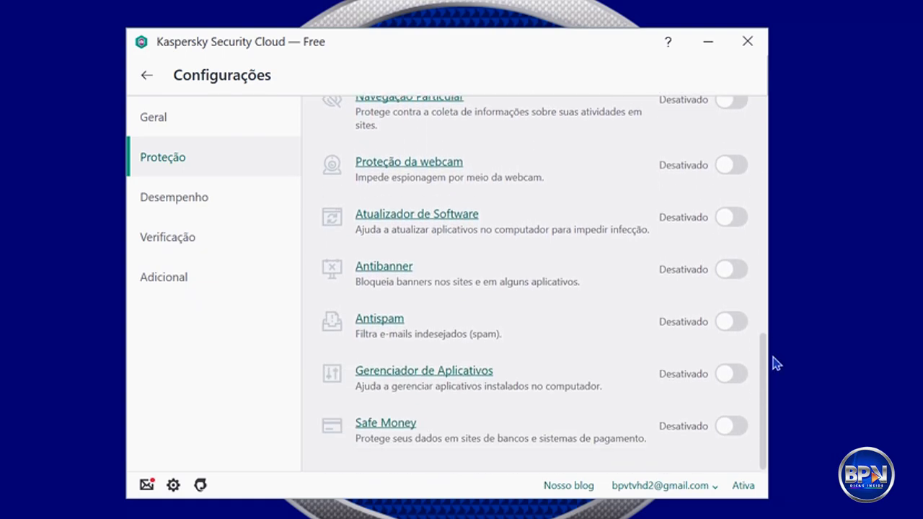
{"action": "left_click_drag", "start_coordinate": [775, 363], "coordinate": [793, 107]}
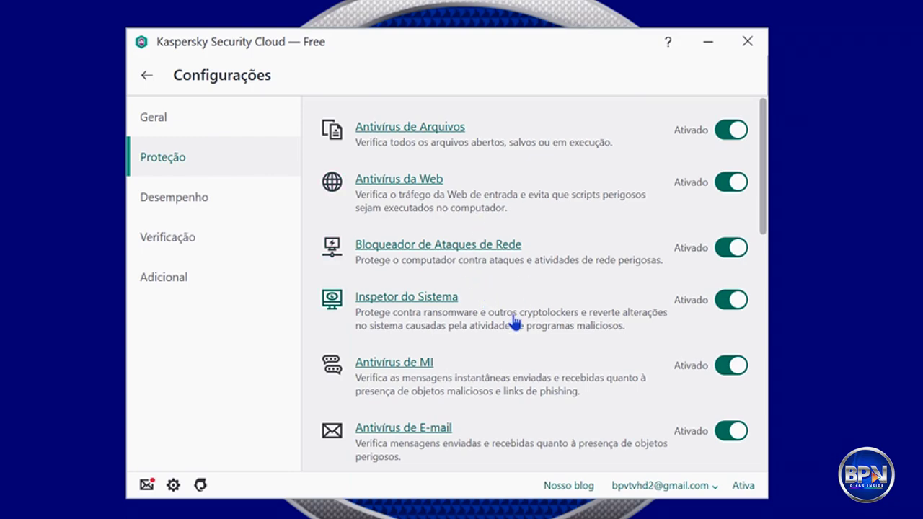
Set Antivírus de Arquivos to the Alto security level with Excluir as the action on detecting threats.
{"action": "left_click", "coordinate": [410, 130]}
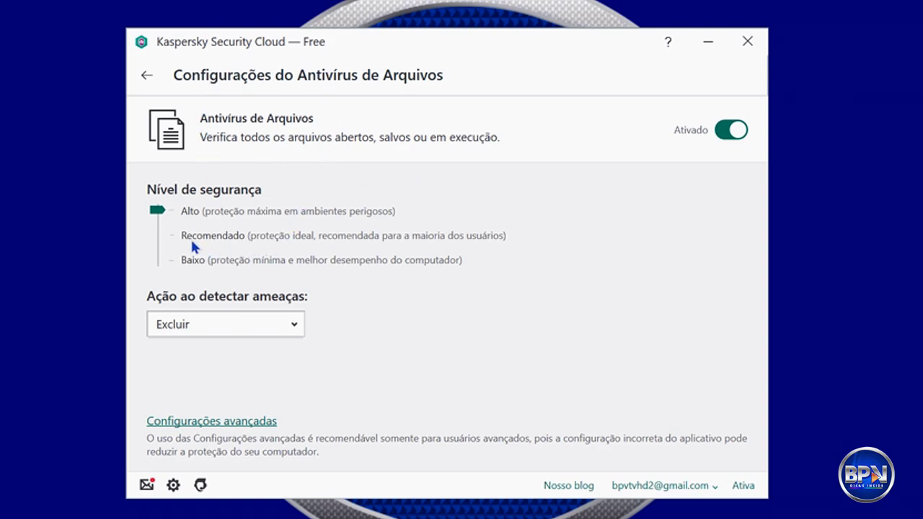
{"action": "left_click", "coordinate": [157, 239]}
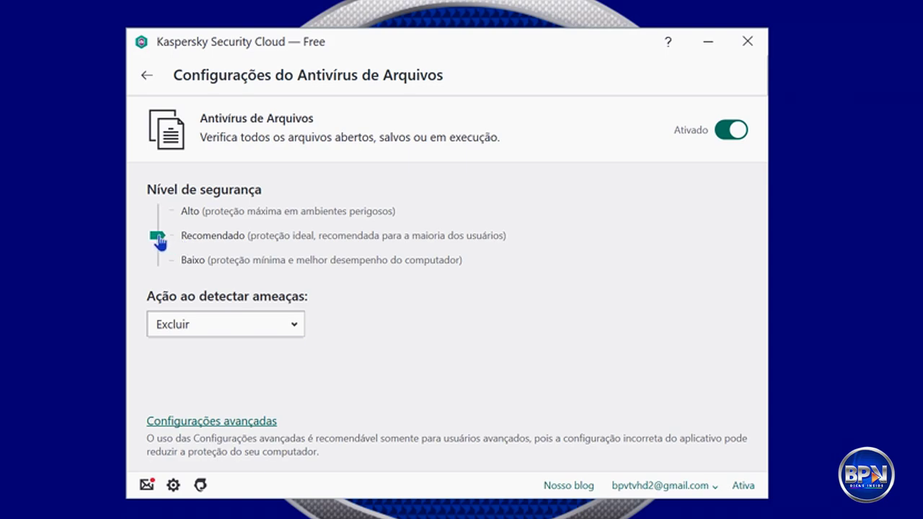
{"action": "left_click_drag", "start_coordinate": [158, 239], "coordinate": [159, 210]}
{"action": "left_click", "coordinate": [297, 332]}
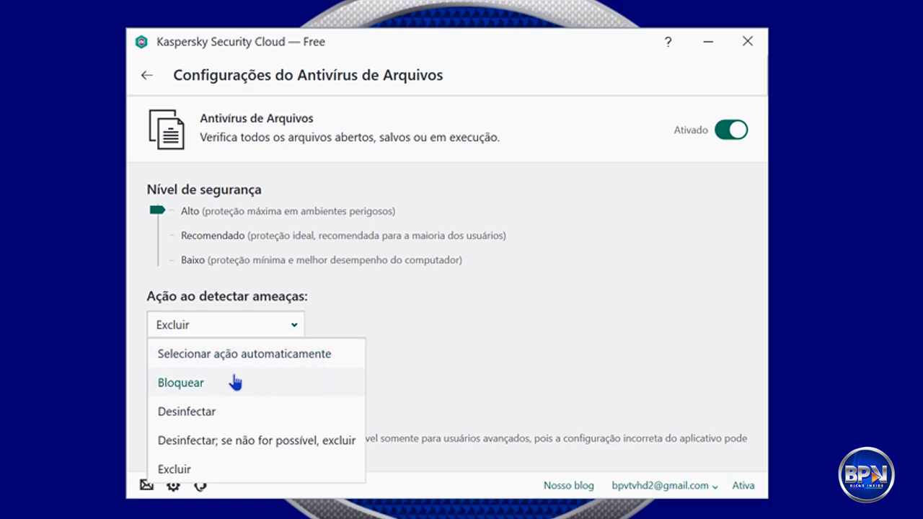
{"action": "left_click", "coordinate": [200, 472]}
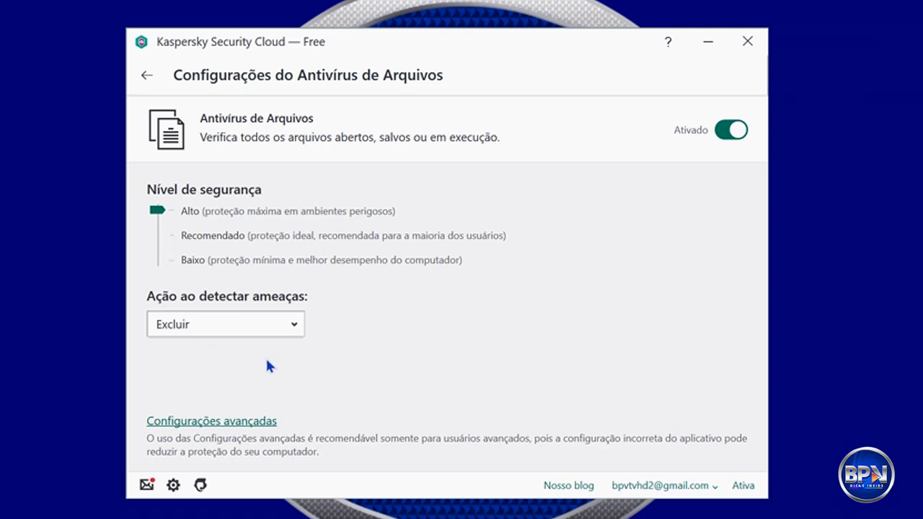
{"action": "left_click", "coordinate": [152, 81]}
Check the security level and threat action in the Antivírus da Web and Antivírus de E-mail settings.
{"action": "left_click", "coordinate": [382, 184]}
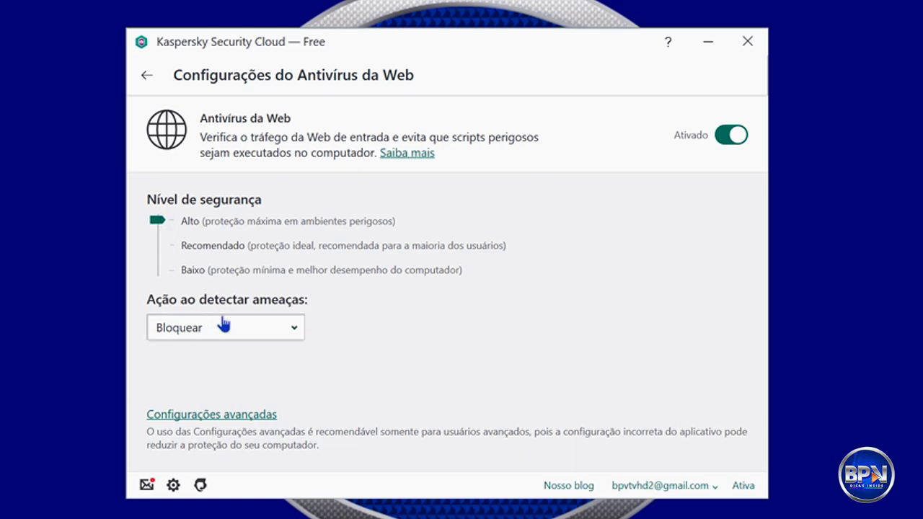
{"action": "left_click", "coordinate": [146, 75]}
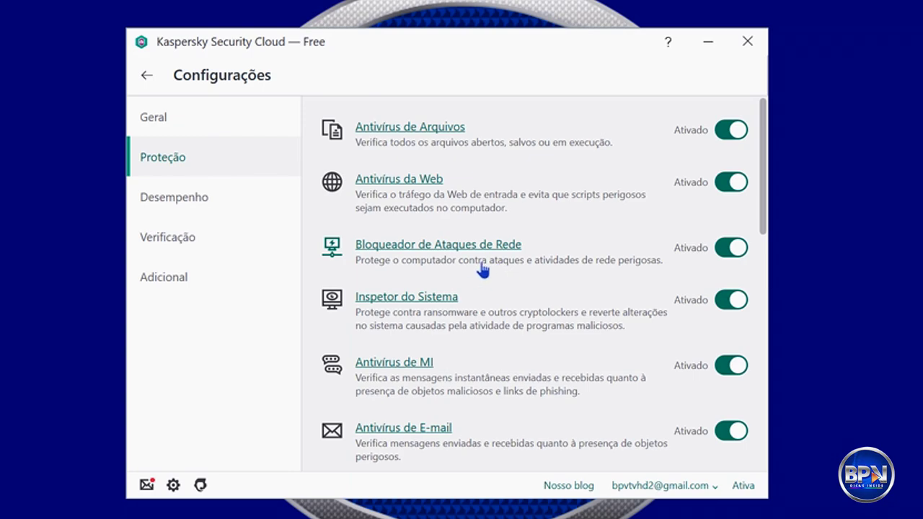
{"action": "scroll", "coordinate": [463, 347], "scroll_direction": "down", "scroll_amount": 1}
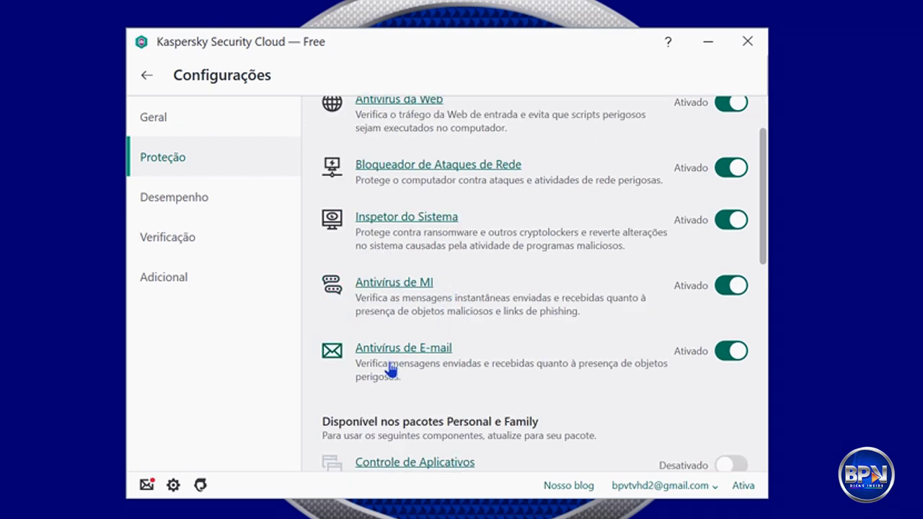
{"action": "left_click", "coordinate": [403, 353]}
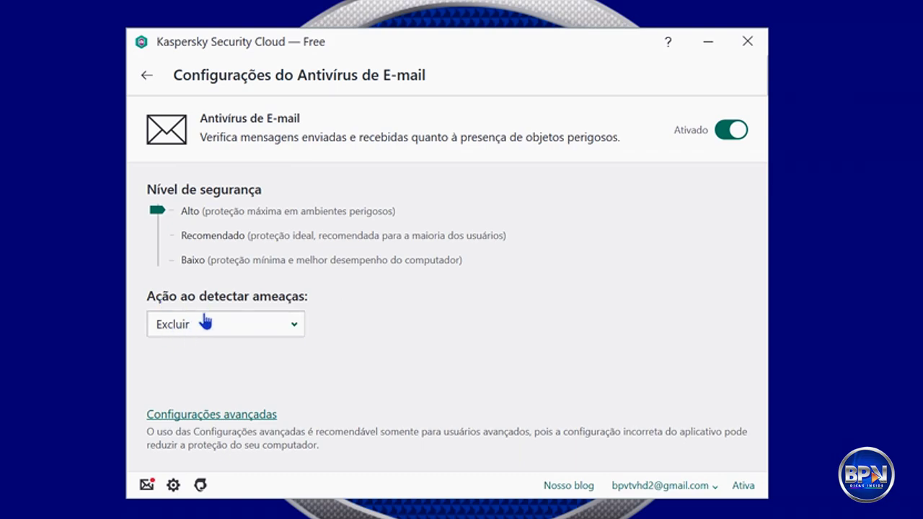
{"action": "left_click", "coordinate": [151, 80]}
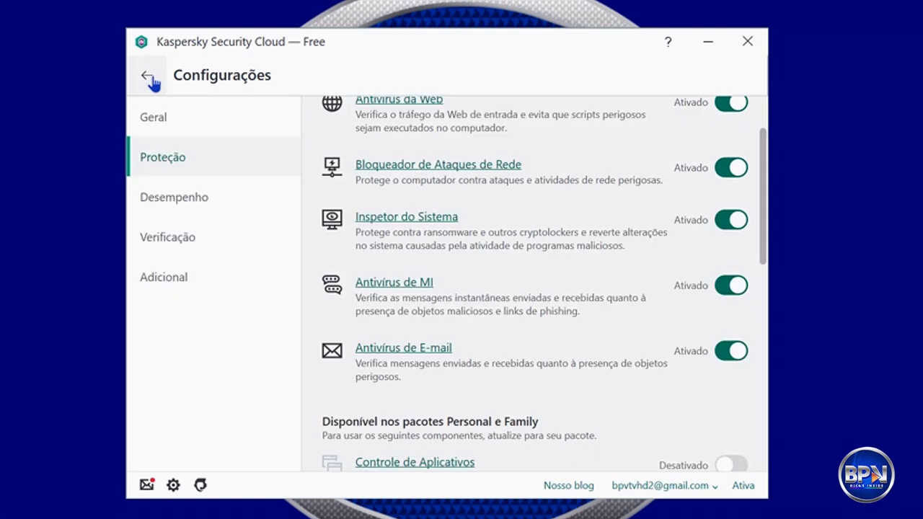
Review the Desempenho options and, under Verificação, set the scanning of external devices on connection to Não verificar.
{"action": "left_click", "coordinate": [206, 208]}
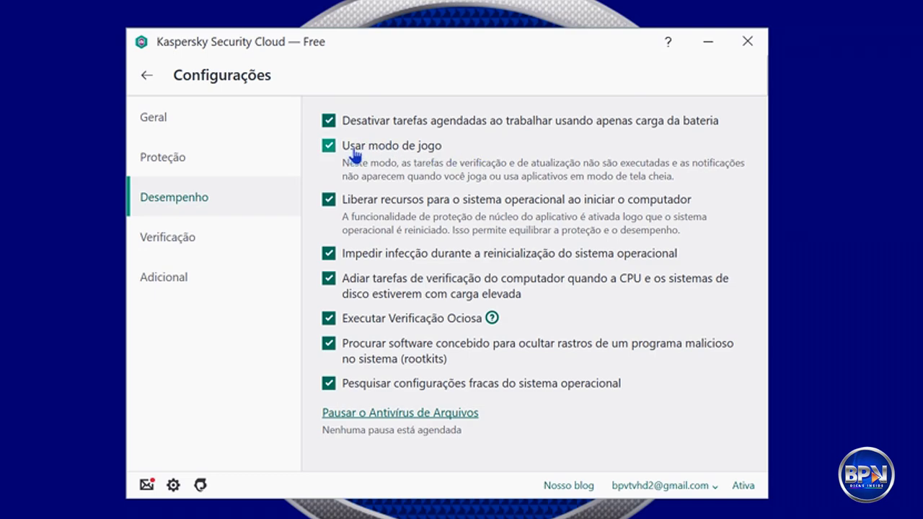
{"action": "left_click", "coordinate": [210, 242]}
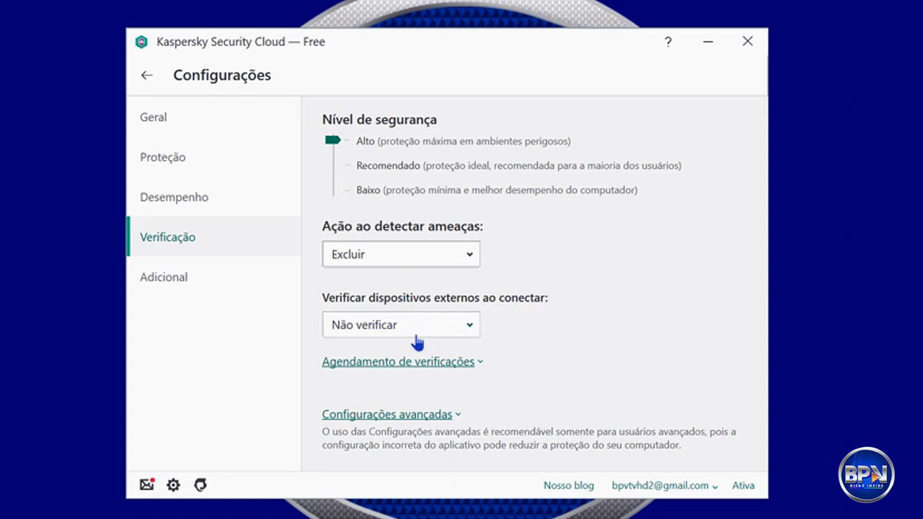
{"action": "left_click", "coordinate": [468, 327]}
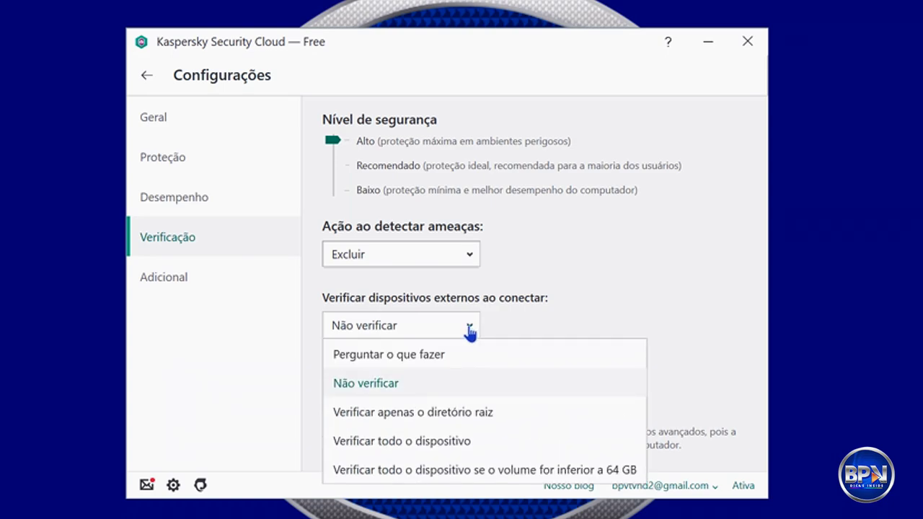
{"action": "left_click", "coordinate": [443, 384]}
{"action": "left_click", "coordinate": [475, 329]}
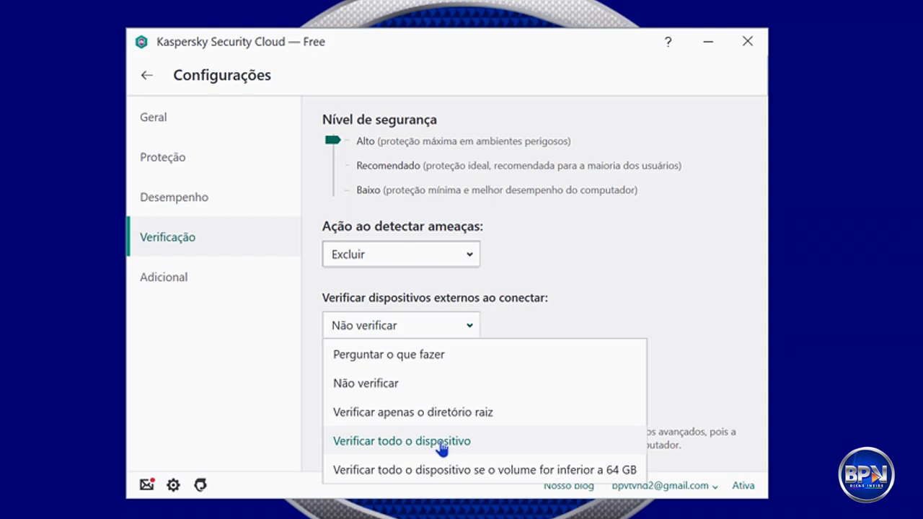
Look through the Adicional settings list and examine the Rede settings.
{"action": "left_click", "coordinate": [222, 276]}
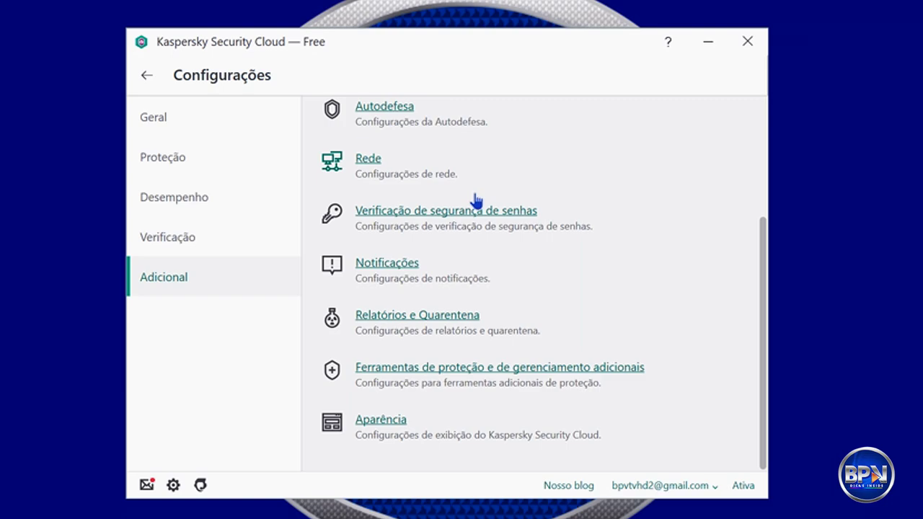
{"action": "scroll", "coordinate": [476, 200], "scroll_direction": "up", "scroll_amount": 3}
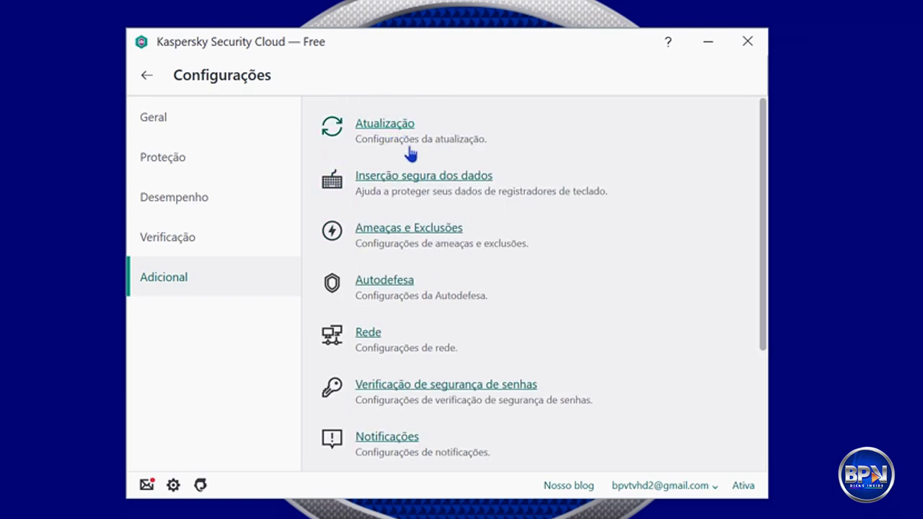
{"action": "scroll", "coordinate": [368, 274], "scroll_direction": "down", "scroll_amount": 1}
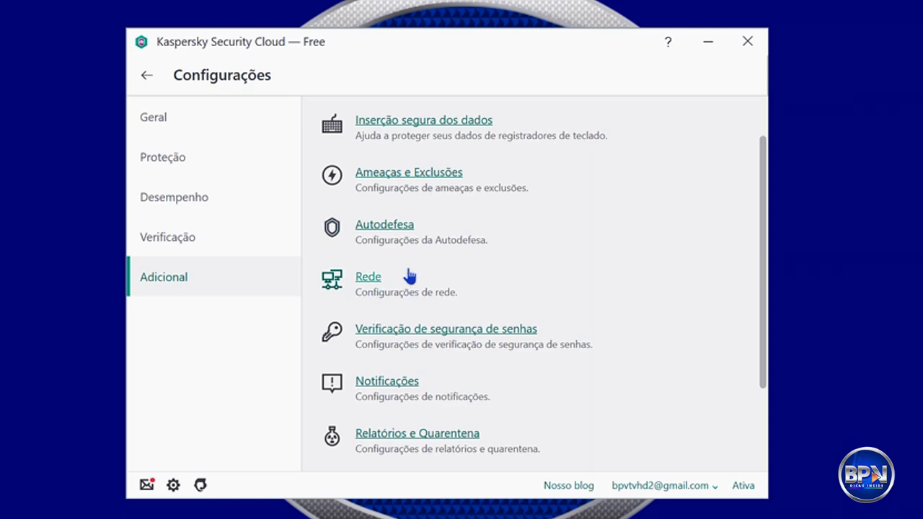
{"action": "left_click", "coordinate": [373, 284]}
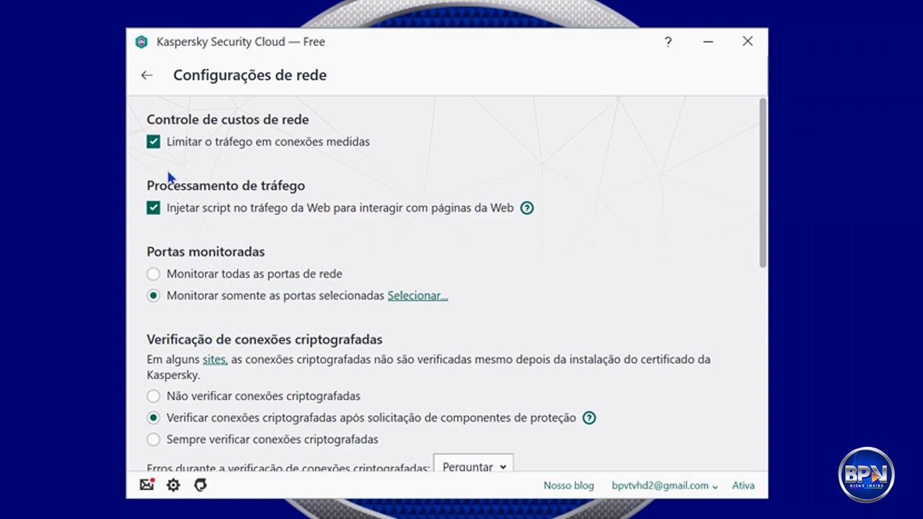
{"action": "left_click", "coordinate": [146, 75]}
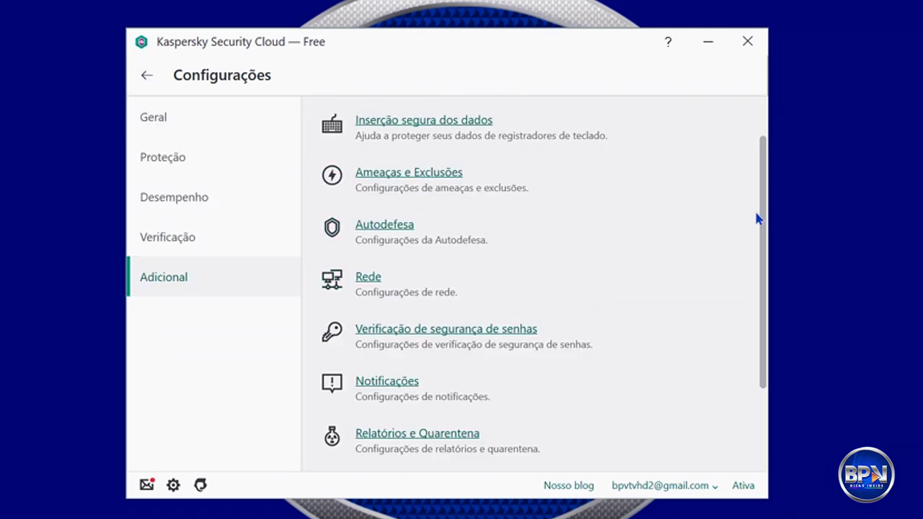
In the Relatórios e Quarentena settings, set the maximum storage time for quarantined objects to 1 dia.
{"action": "left_click_drag", "start_coordinate": [756, 216], "coordinate": [766, 312]}
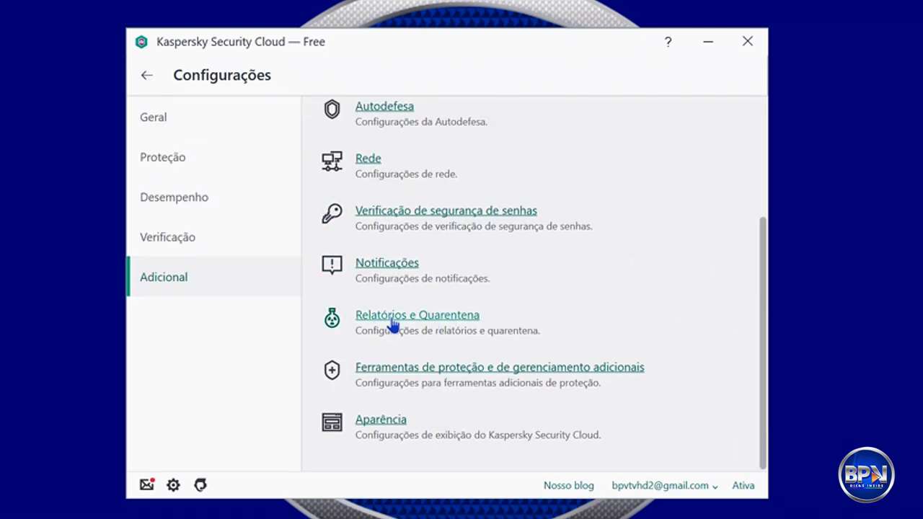
{"action": "left_click", "coordinate": [433, 330]}
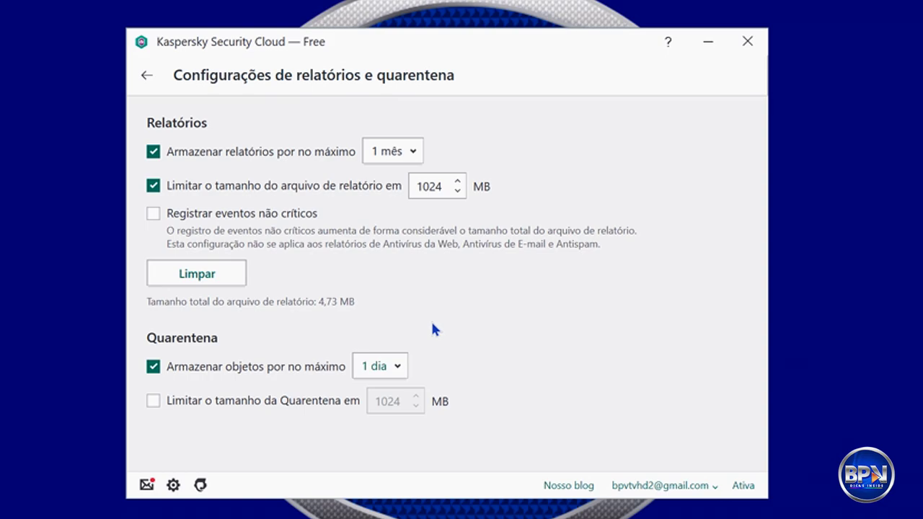
{"action": "left_click", "coordinate": [398, 367]}
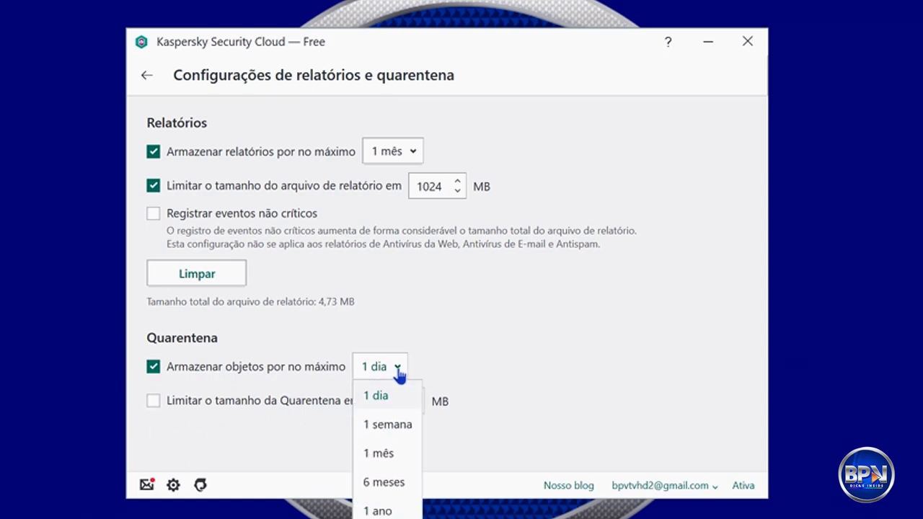
{"action": "left_click", "coordinate": [396, 400]}
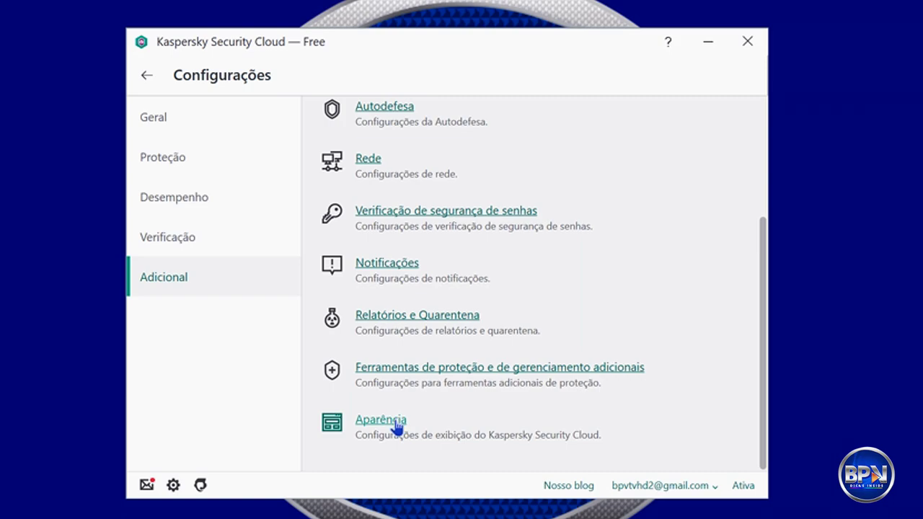
In the Aparência settings, set the smooth transition between windows to Não usar.
{"action": "left_click", "coordinate": [395, 424]}
{"action": "left_click", "coordinate": [154, 223]}
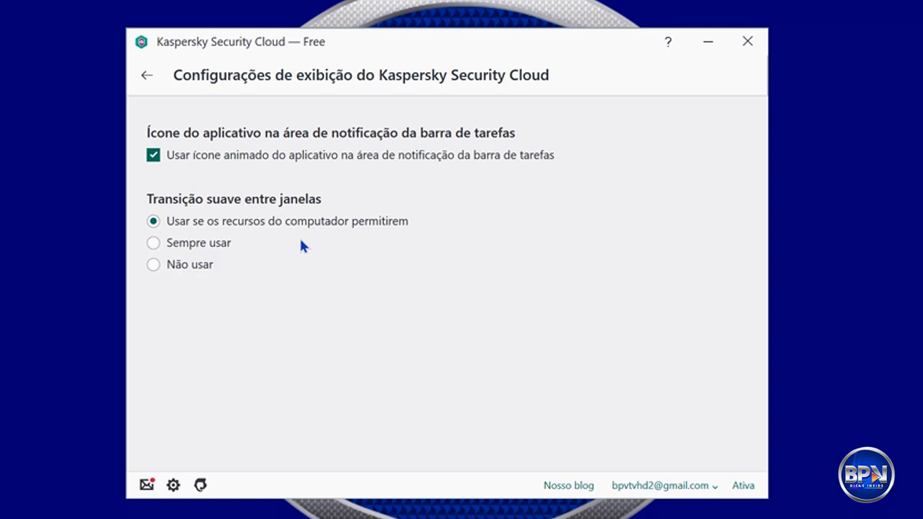
{"action": "left_click", "coordinate": [155, 271]}
{"action": "left_click", "coordinate": [147, 75]}
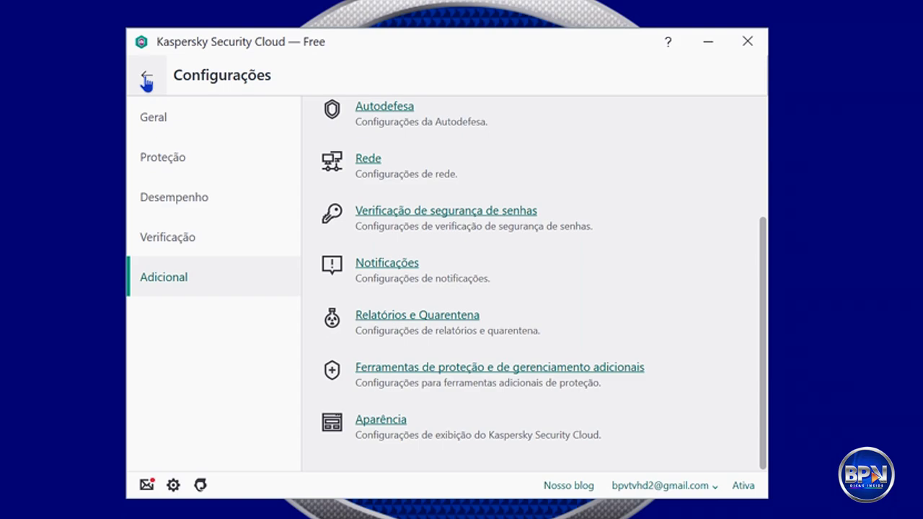
Leave the settings and open the Verificação tool on its full scan page.
{"action": "left_click", "coordinate": [147, 79]}
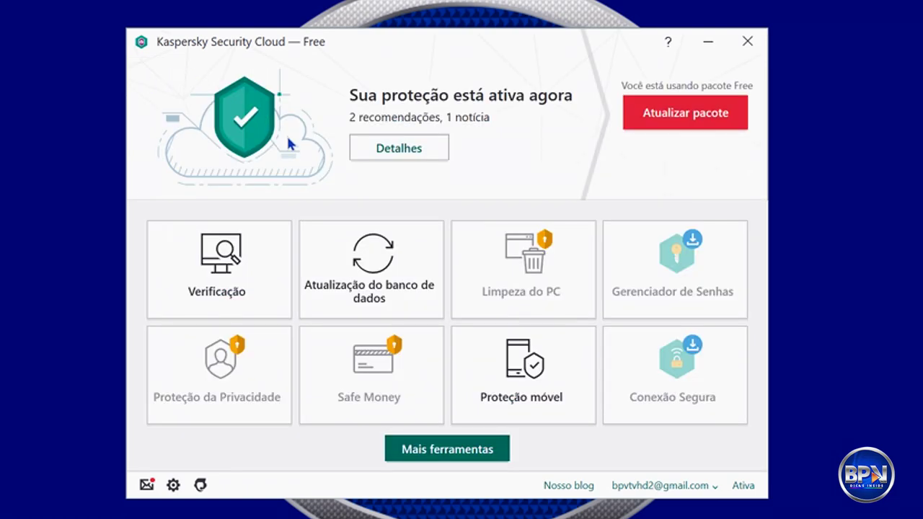
{"action": "left_click", "coordinate": [232, 268]}
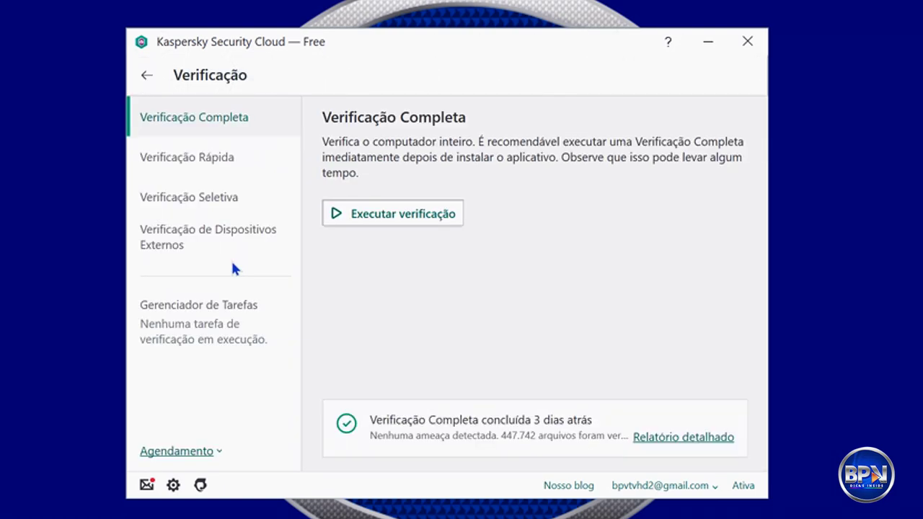